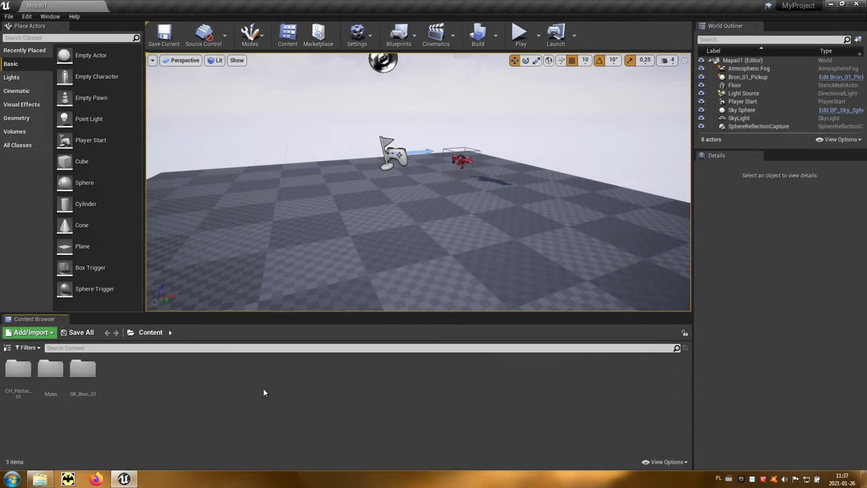
Create a CH_Ramiona_01 folder under Content and open it.
right_click(210, 390)
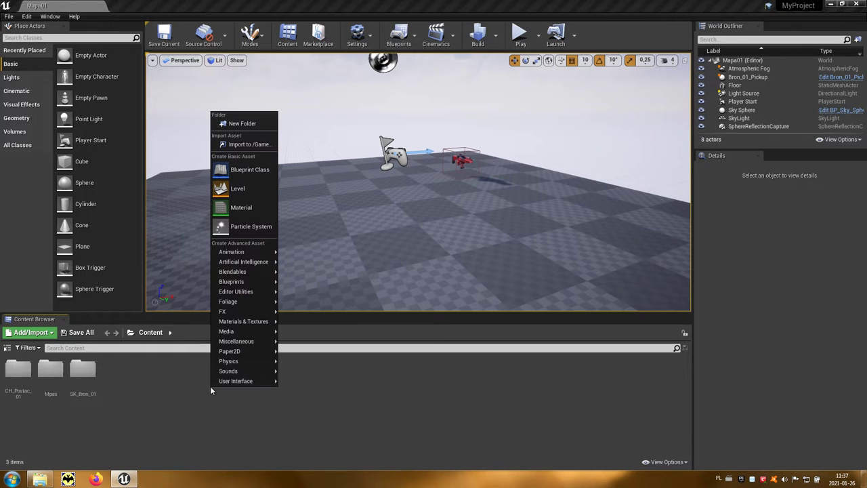
left_click(267, 125)
type("CH_Ra")
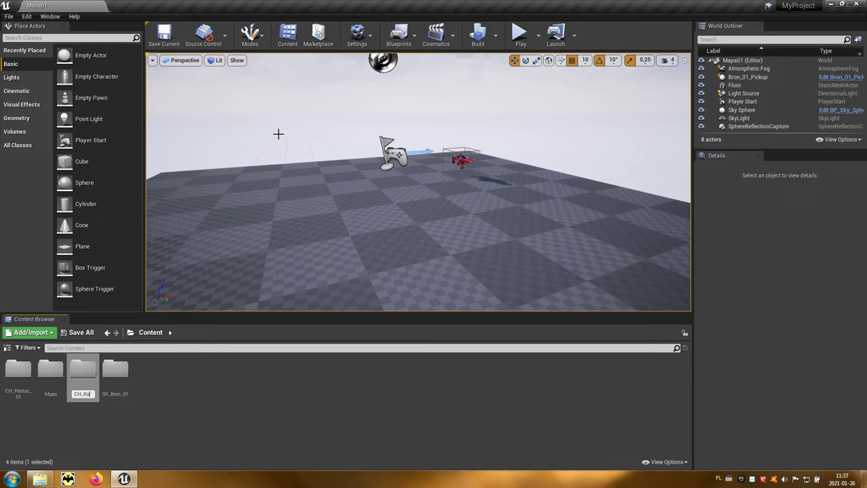
type("t_Ramiona")
key("Return")
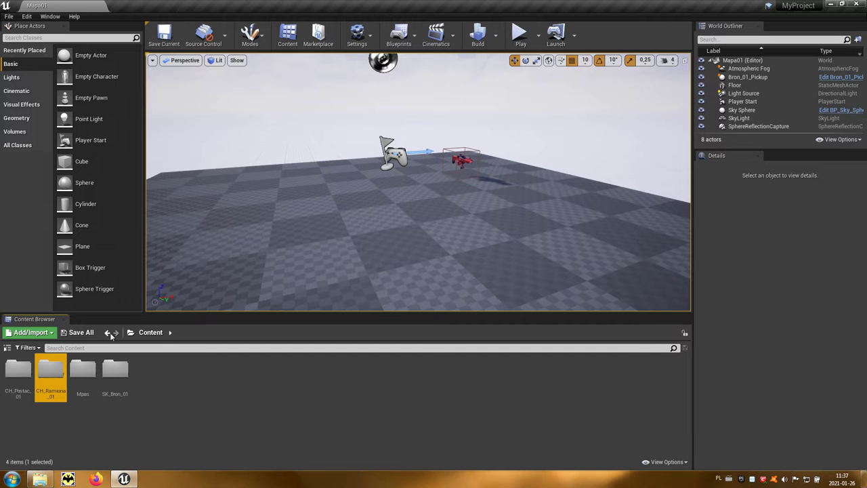
double_click(56, 367)
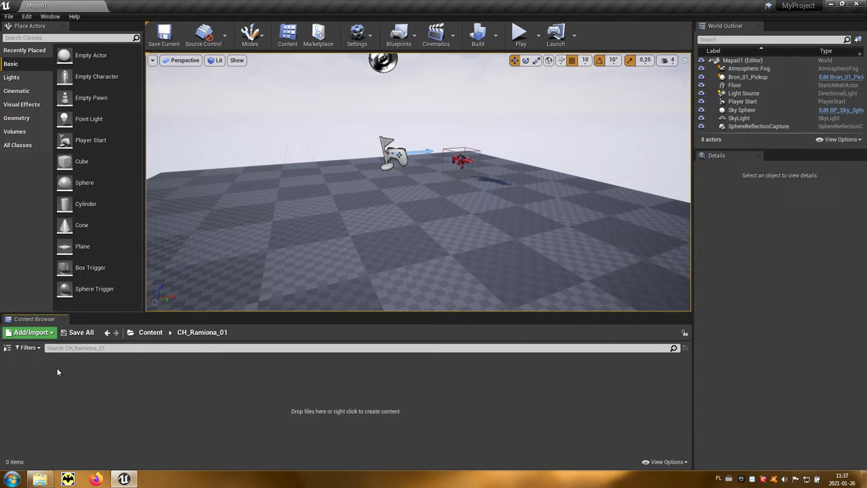
Add a Mesh subfolder inside CH_Ramiona_01 and open it.
right_click(133, 383)
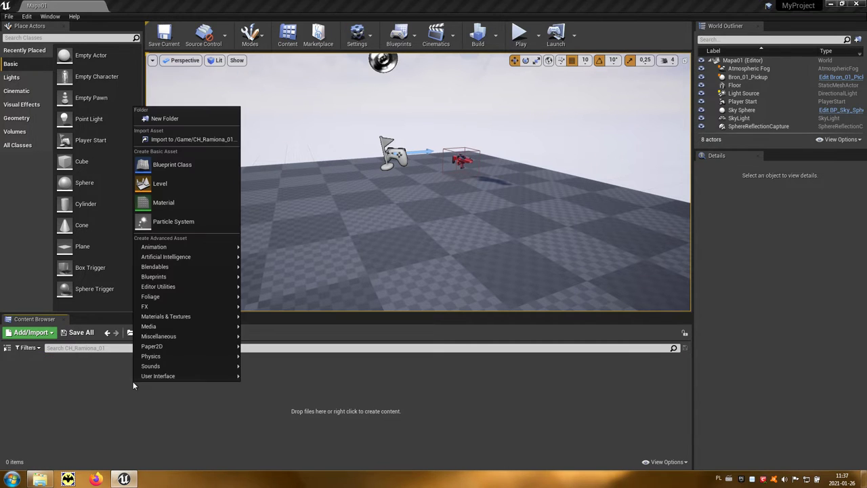
left_click(151, 121)
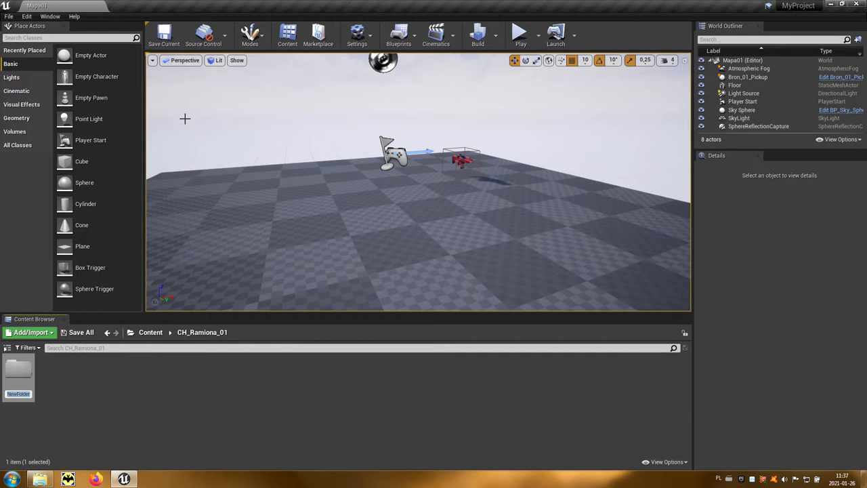
type("Mesh")
key("Return")
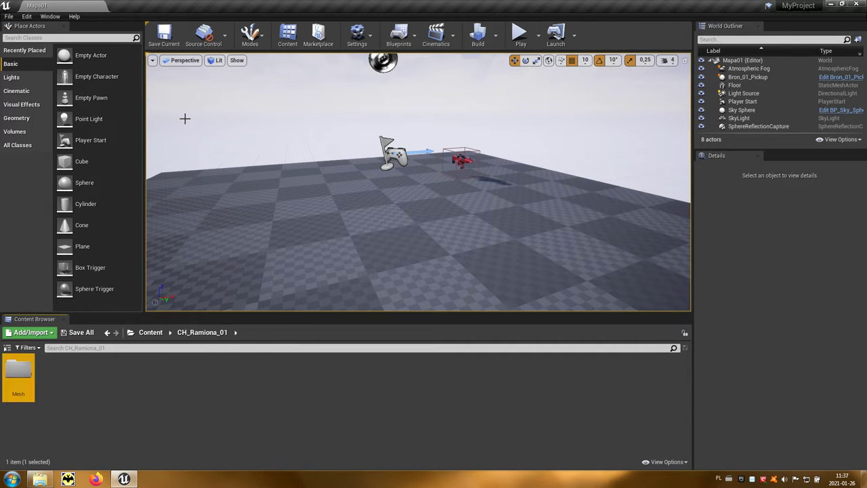
double_click(27, 366)
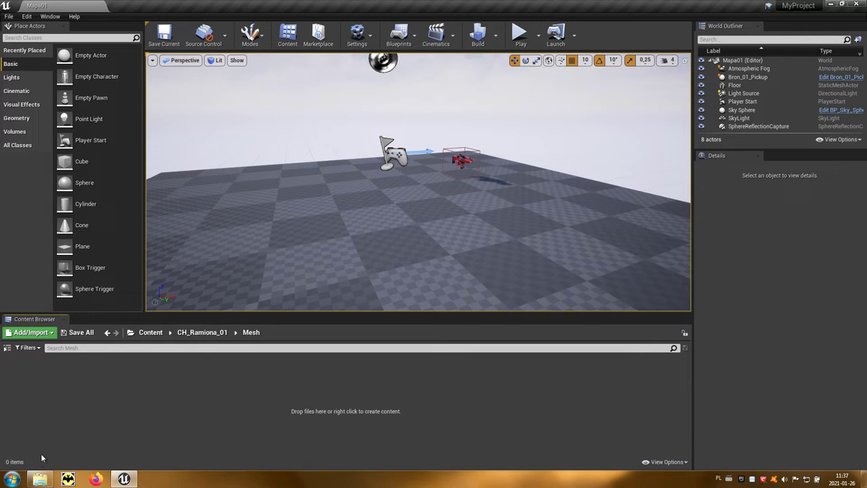
Drag CH_Ramiona_01.FBX from the PP-Gracz source Mesh folder into the editor's Mesh folder.
left_click(40, 479)
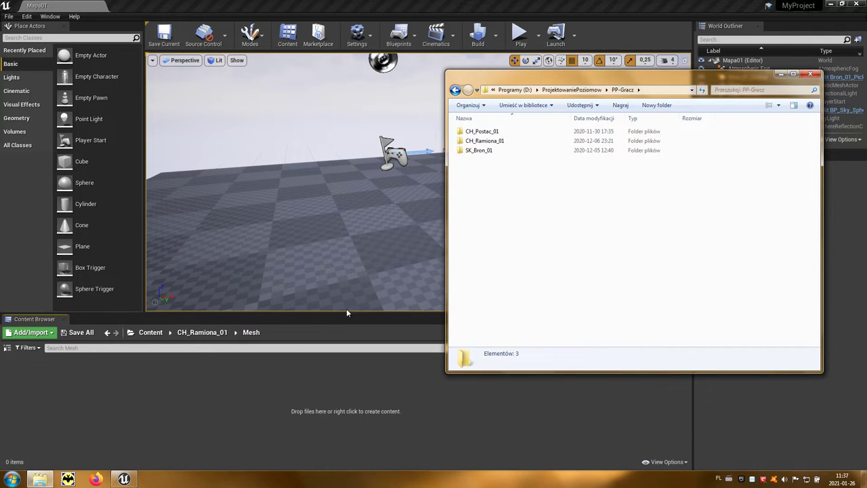
double_click(514, 142)
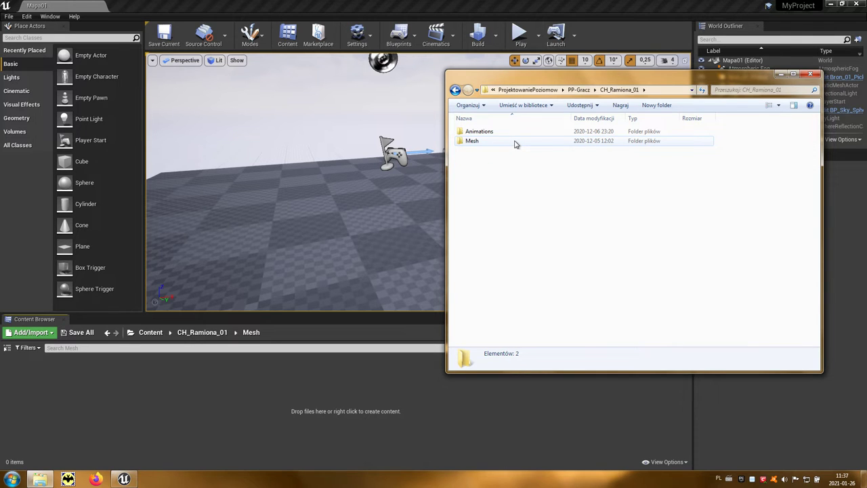
double_click(492, 141)
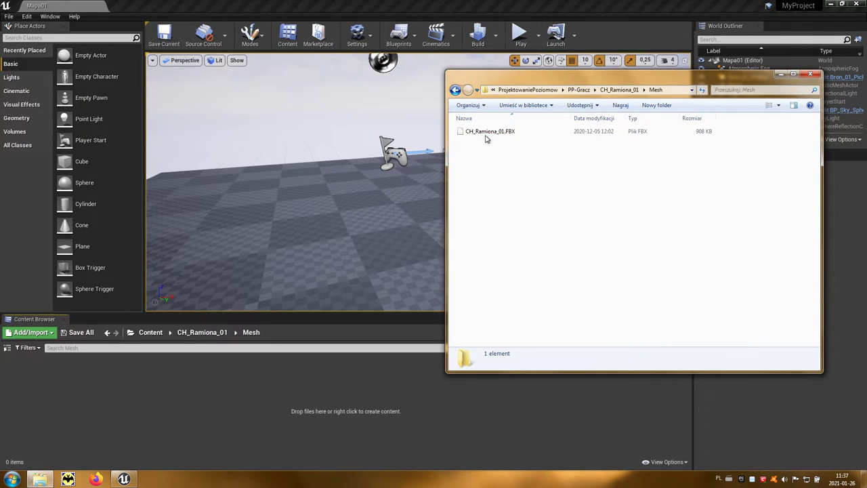
left_click_drag(485, 138, 218, 406)
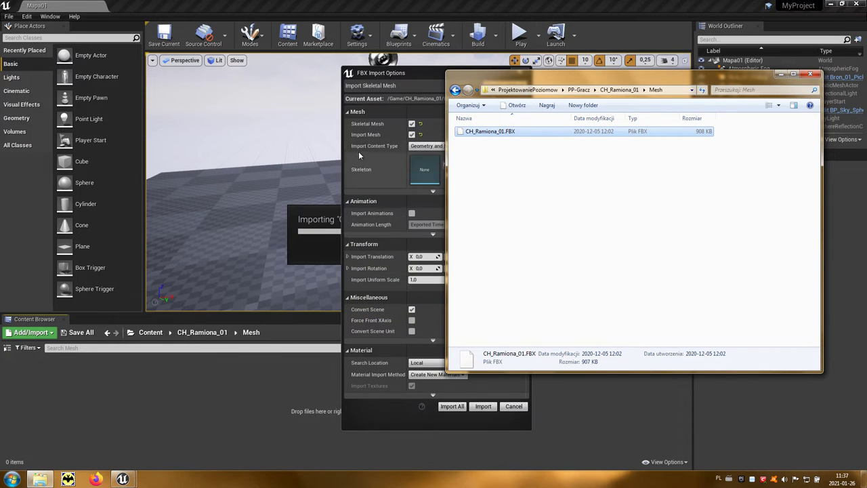
Import the arms FBX with Do Not Create Material and Import Textures unchecked.
left_click(377, 73)
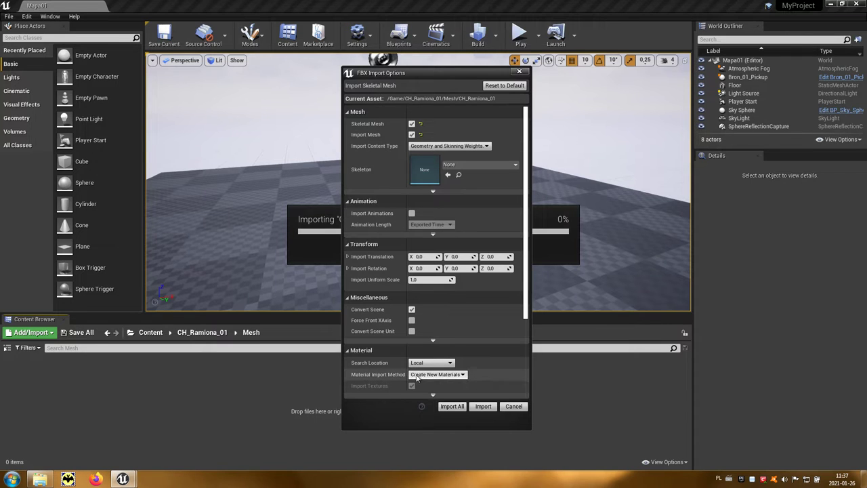
left_click(464, 375)
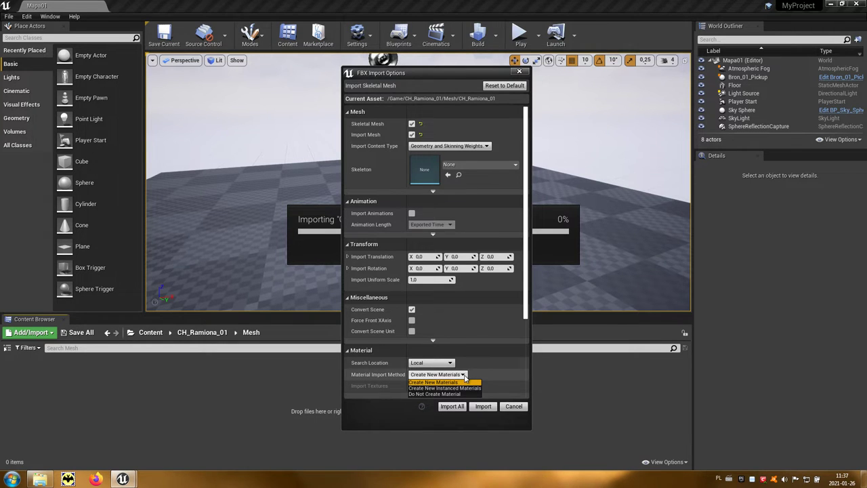
left_click(464, 394)
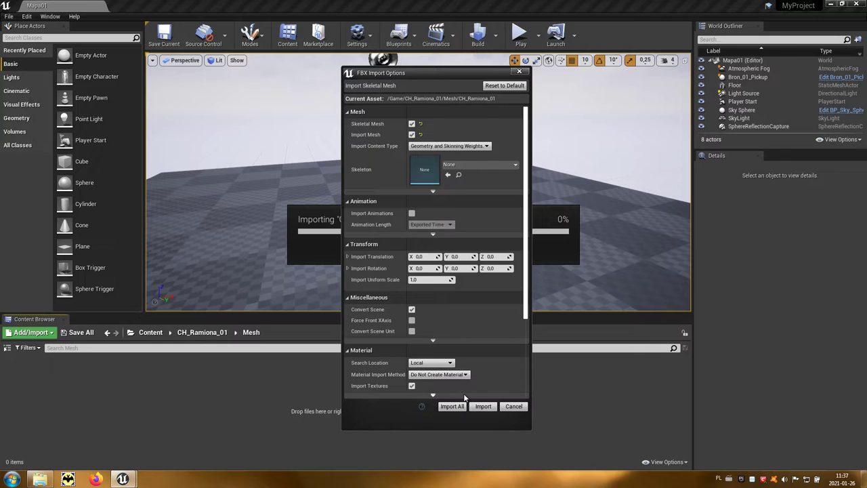
left_click(412, 386)
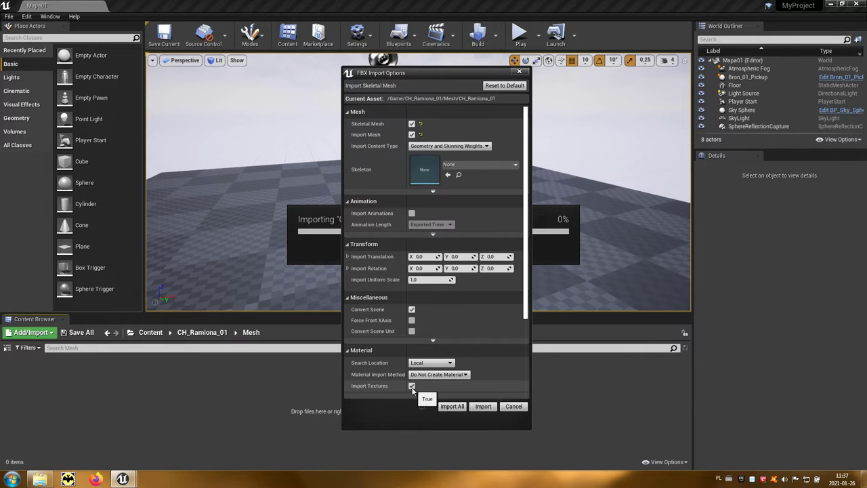
left_click(456, 407)
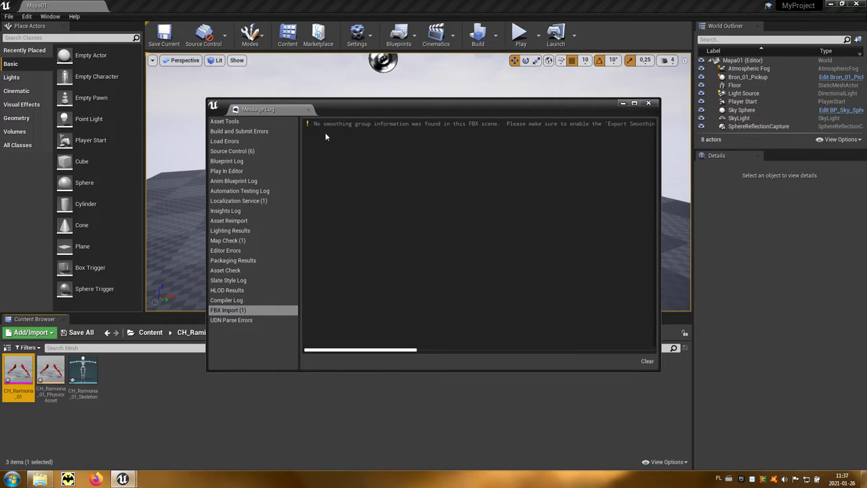
Close the message log and preview the CH_Ramiona_01 arms mesh in a maximized mesh editor.
left_click(648, 103)
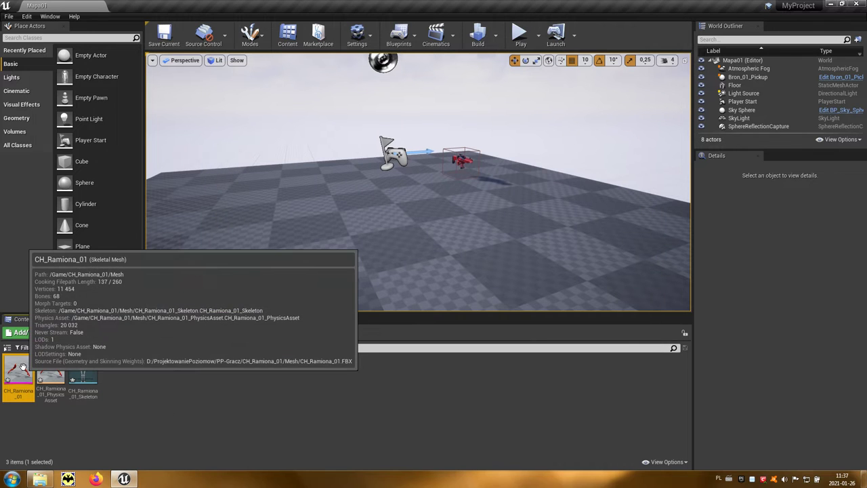
double_click(30, 373)
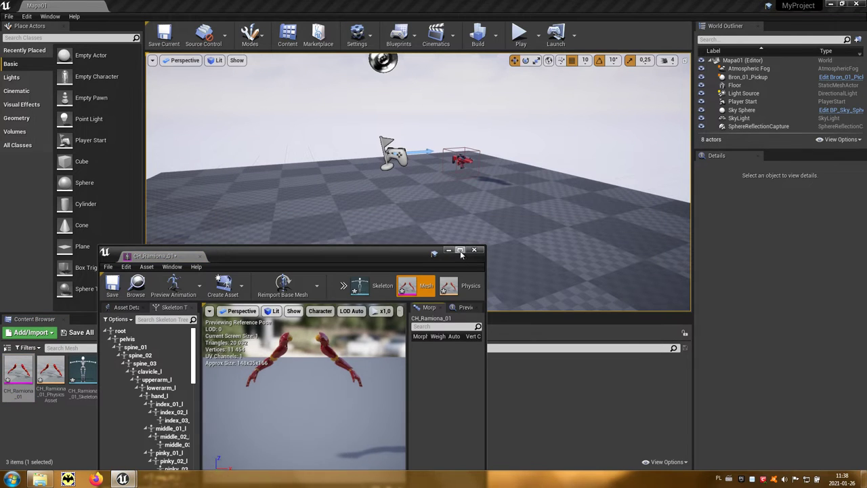
left_click(460, 249)
left_click_drag(397, 210, 356, 206)
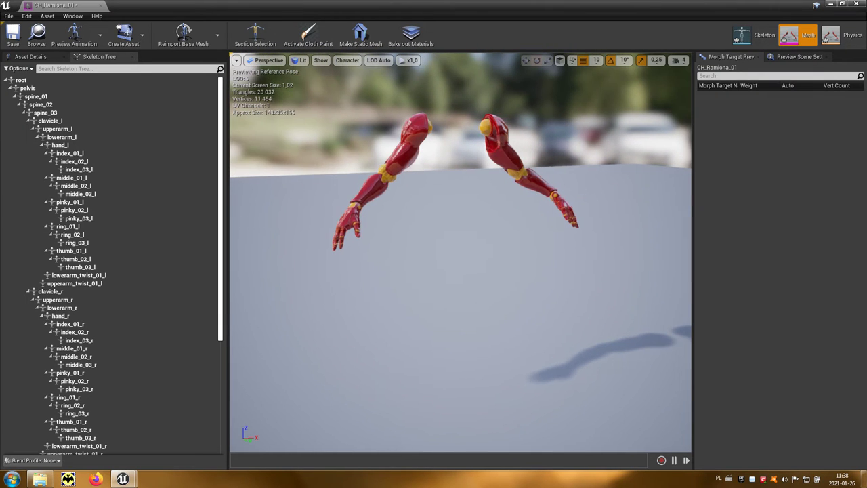
left_click(855, 4)
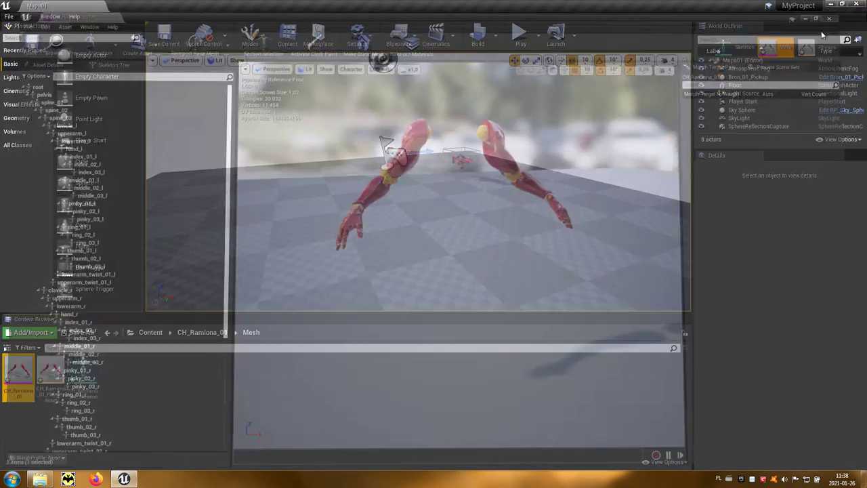
left_click(283, 394)
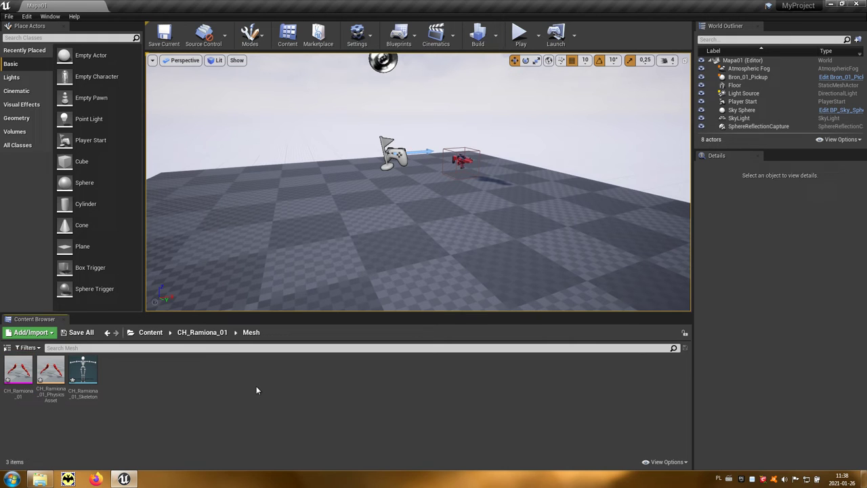
Create an Animations folder next to Mesh in CH_Ramiona_01 and open it.
left_click(215, 333)
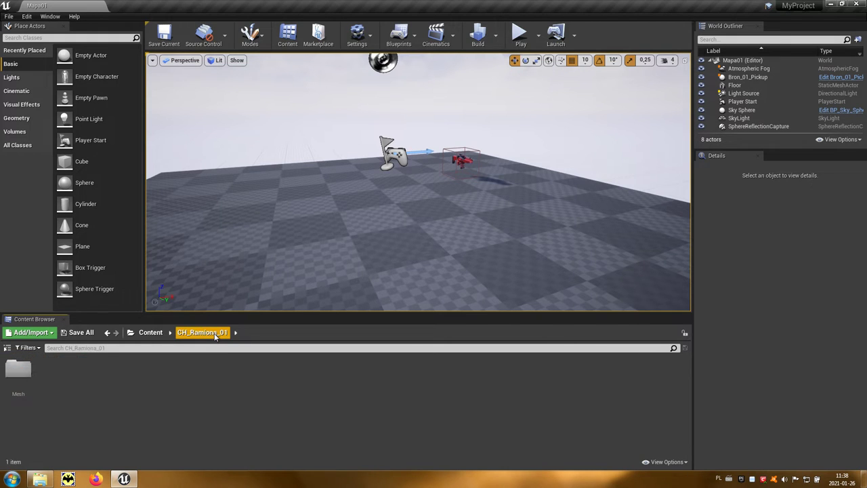
right_click(111, 385)
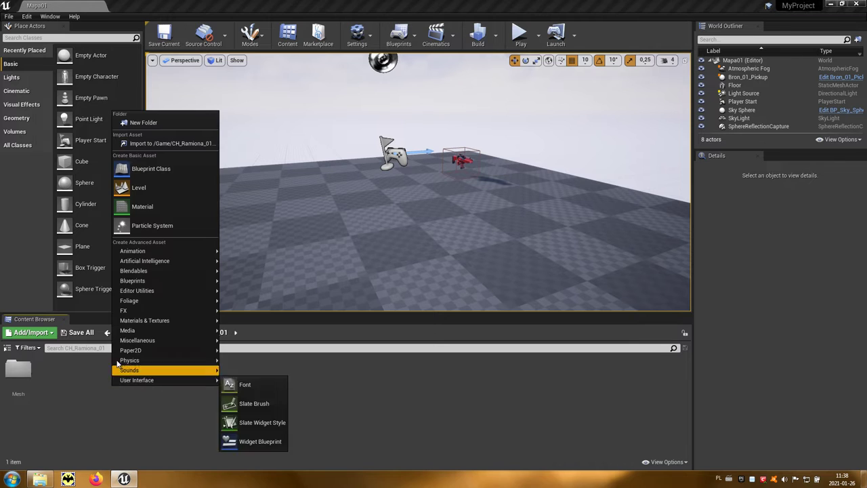
left_click(164, 123)
type("A")
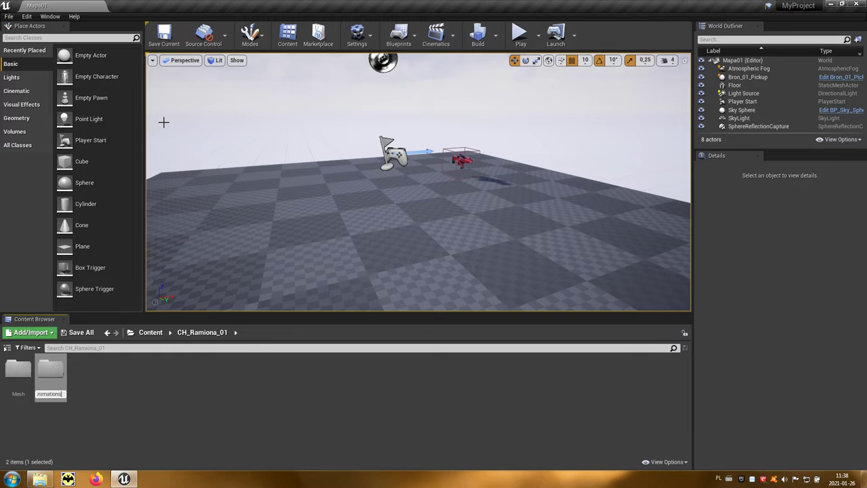
key("Return")
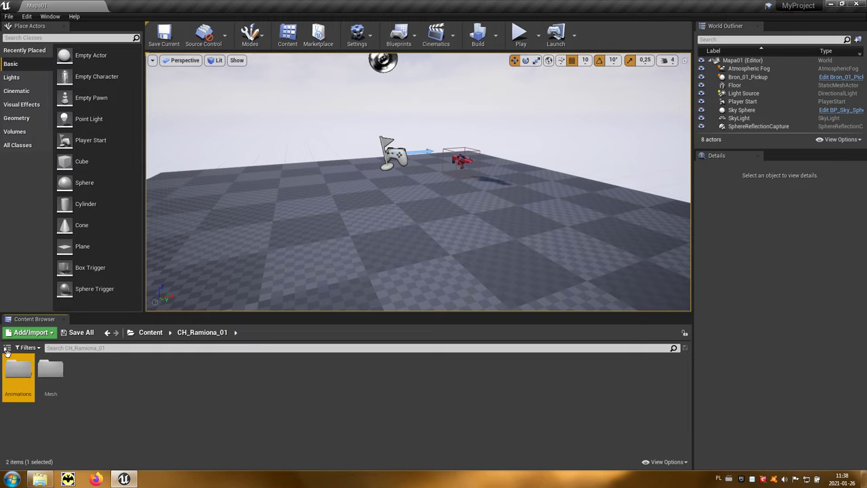
double_click(21, 363)
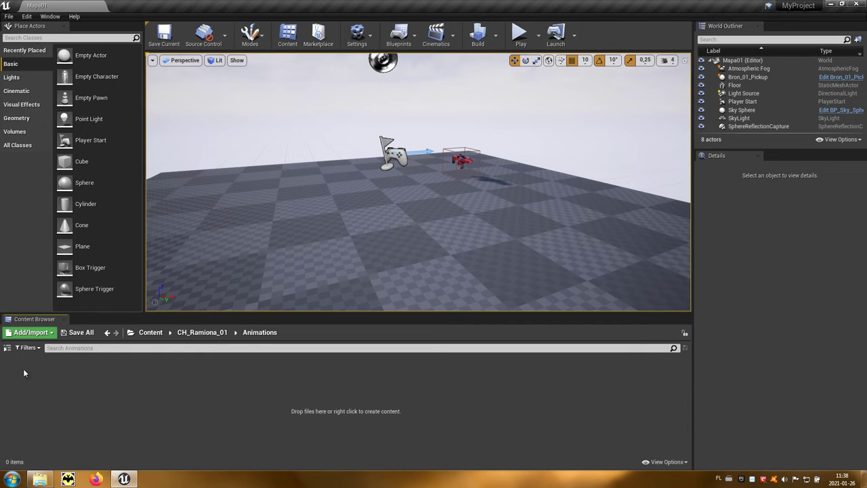
Drag all six animation FBX files from the source Animations folder into the editor.
left_click(41, 478)
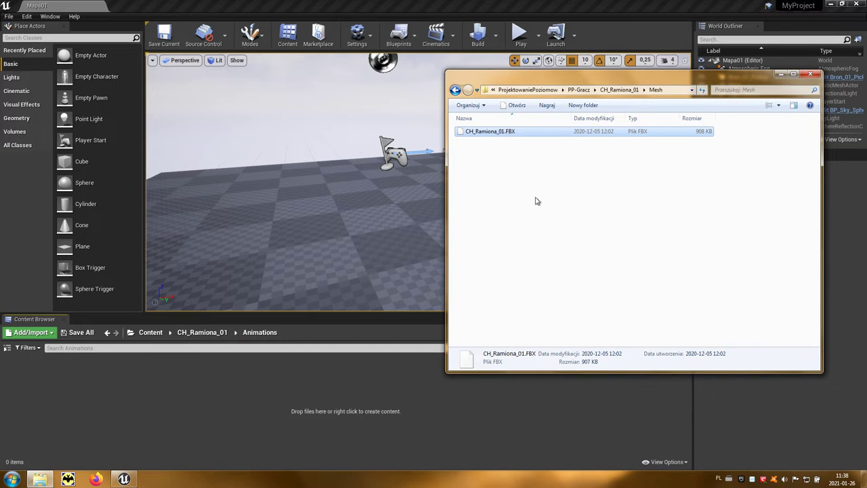
left_click(622, 90)
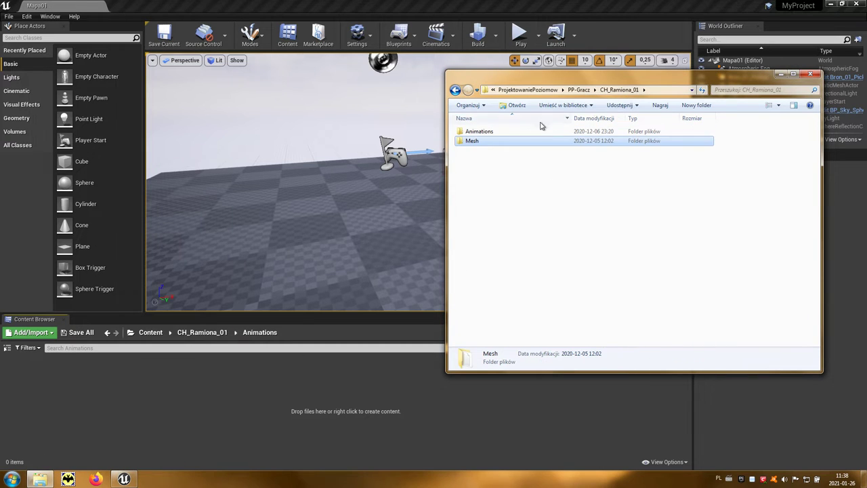
left_click(495, 133)
double_click(495, 134)
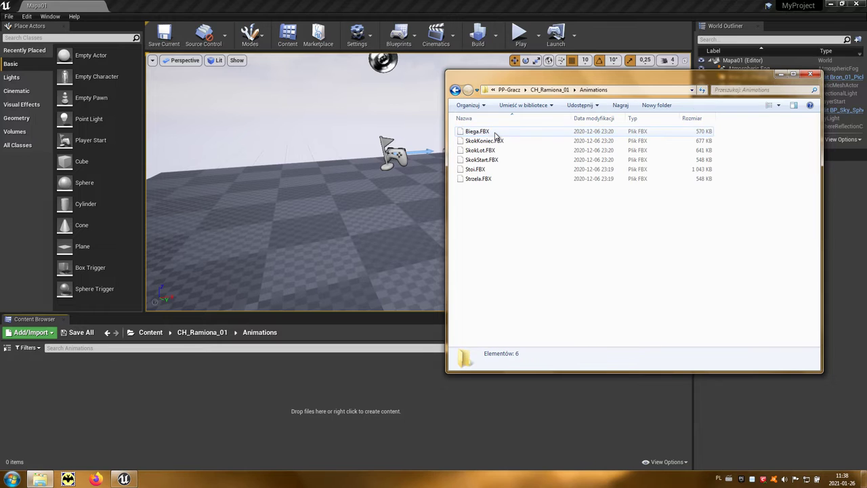
mouse_move(501, 207)
left_mouse_down()
mouse_move(474, 128)
mouse_move(339, 283)
left_mouse_up()
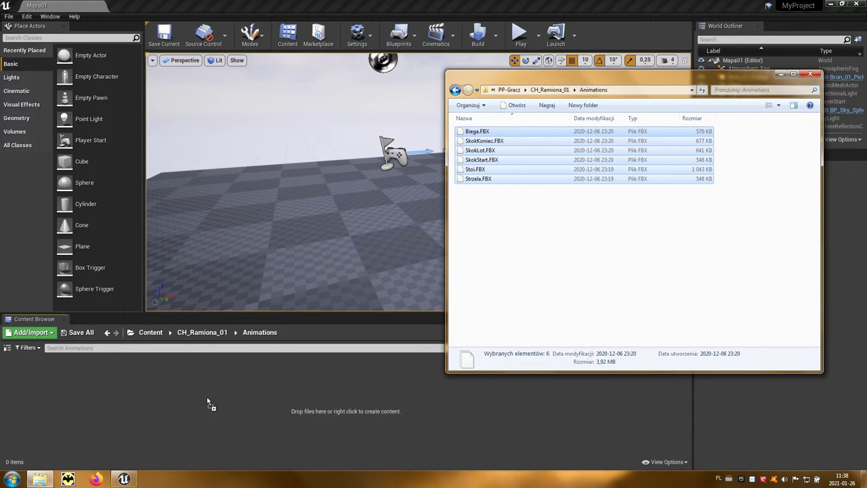
left_click_drag(208, 403, 208, 403)
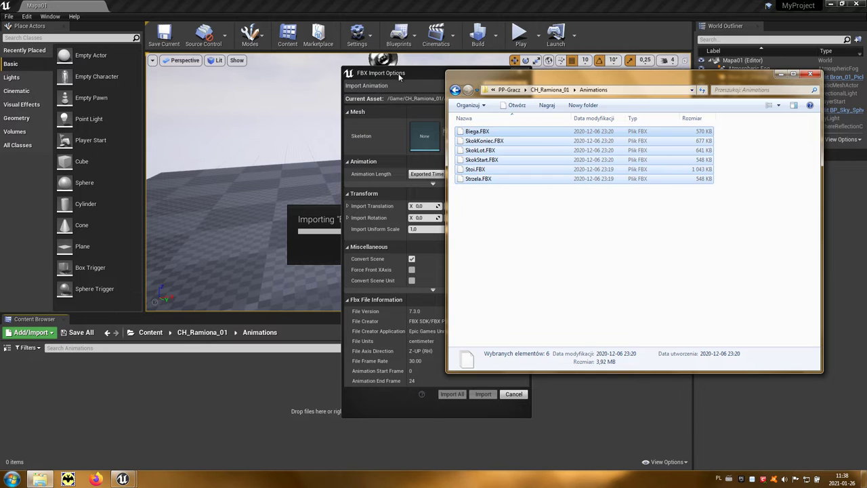
Import Biega, SkokKoniec, SkokLot, SkokStart, Stoi and Strzela using CH_Ramiona_01_Skeleton.
left_click(400, 77)
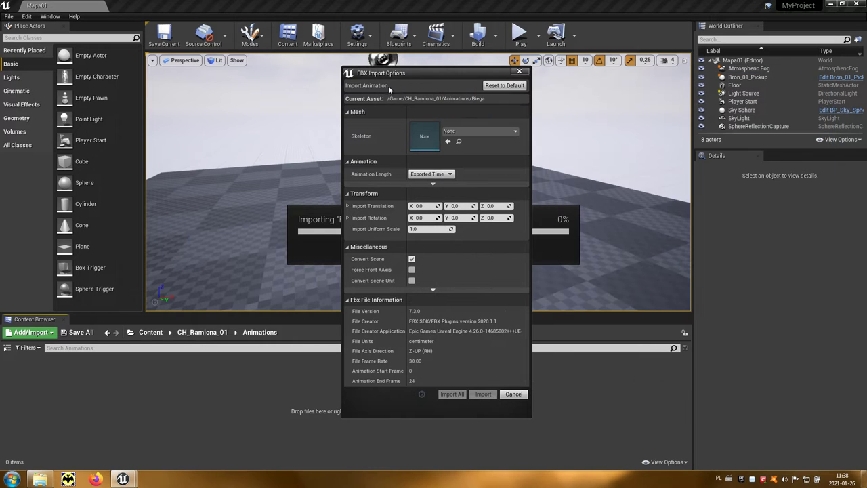
left_click(478, 132)
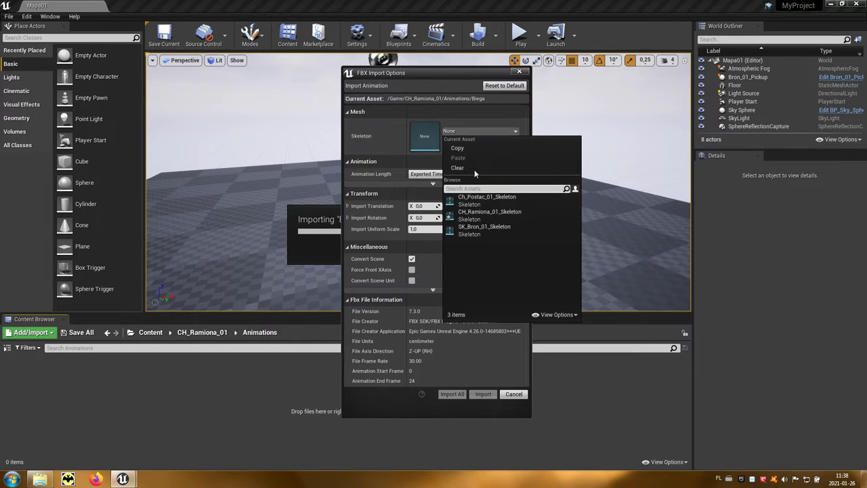
left_click(524, 219)
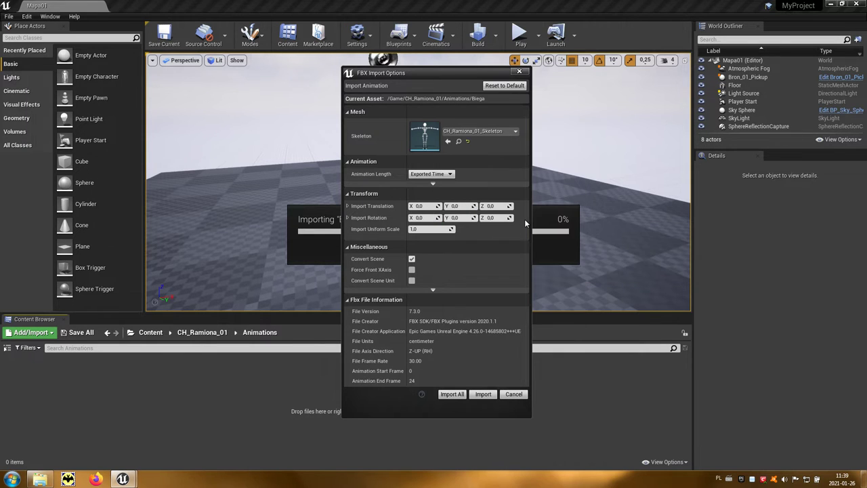
left_click(451, 394)
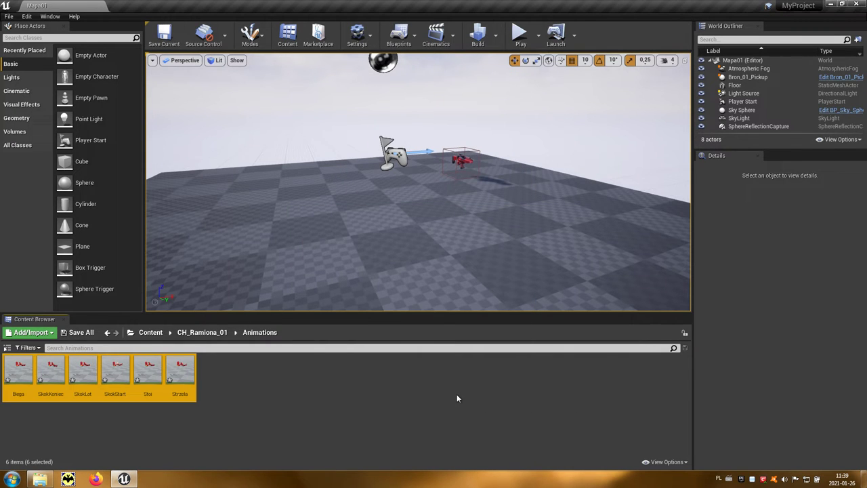
Create a Character-based blueprint class named Ramiona_Character in CH_Ramiona_01.
left_click(211, 335)
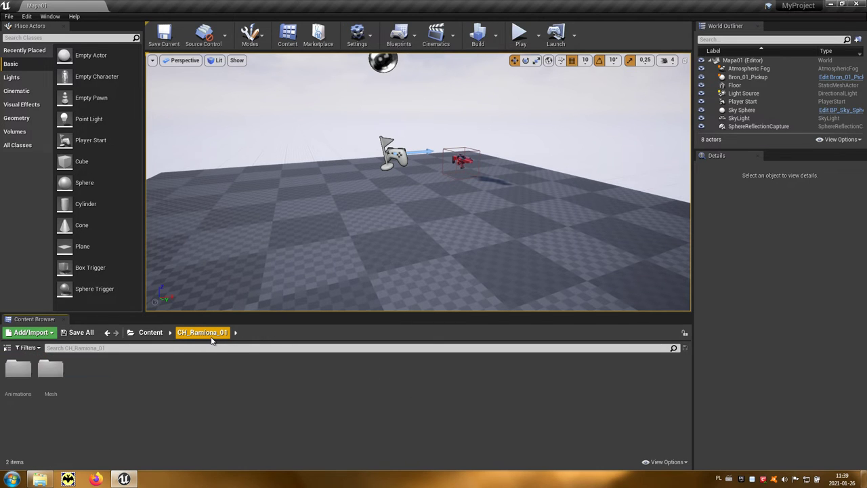
right_click(200, 392)
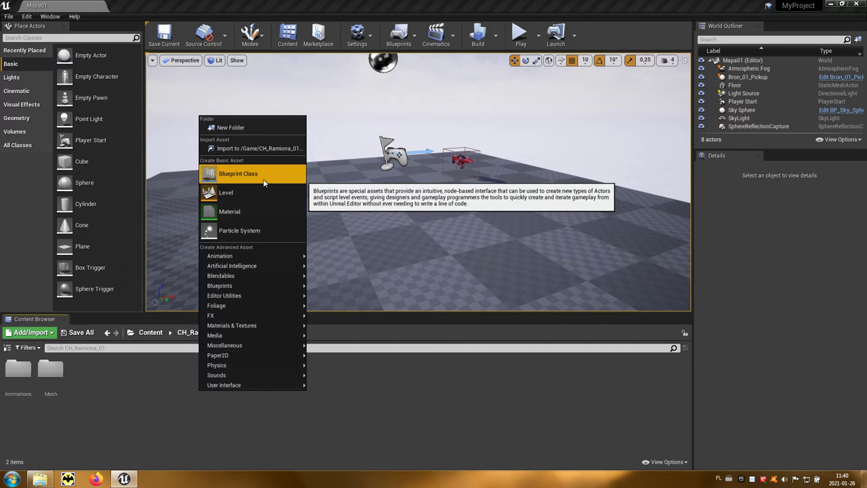
left_click(231, 178)
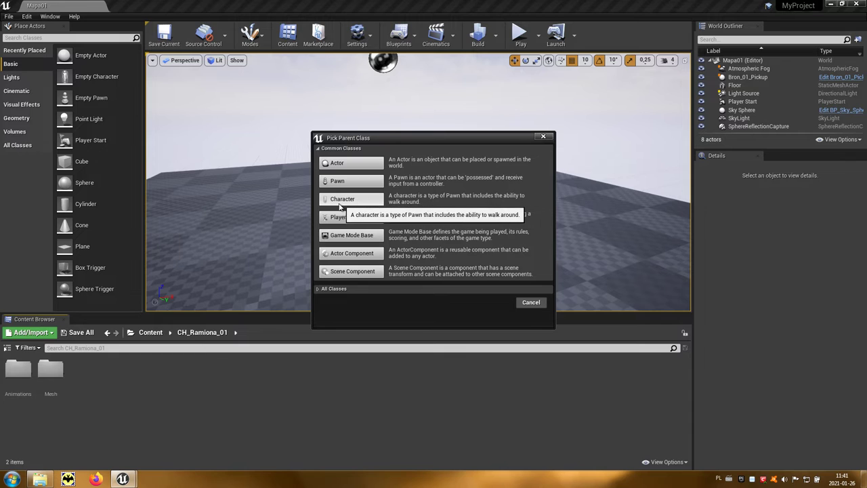
left_click(362, 201)
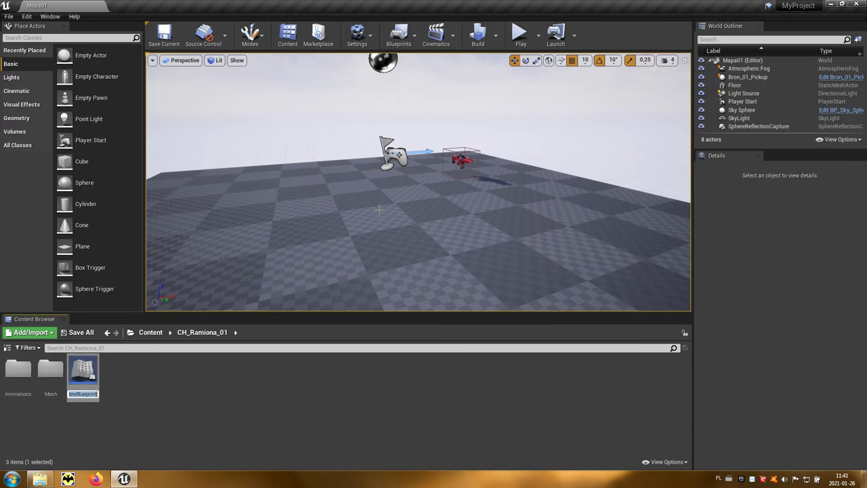
type("Ramiona_")
key("Return")
key("Return")
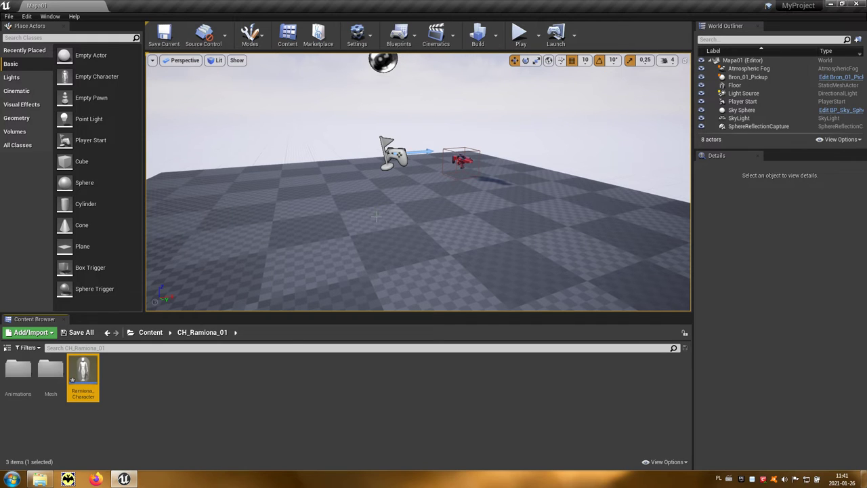
Open Ramiona_Character and inspect its Mesh and CapsuleComponent components.
double_click(85, 378)
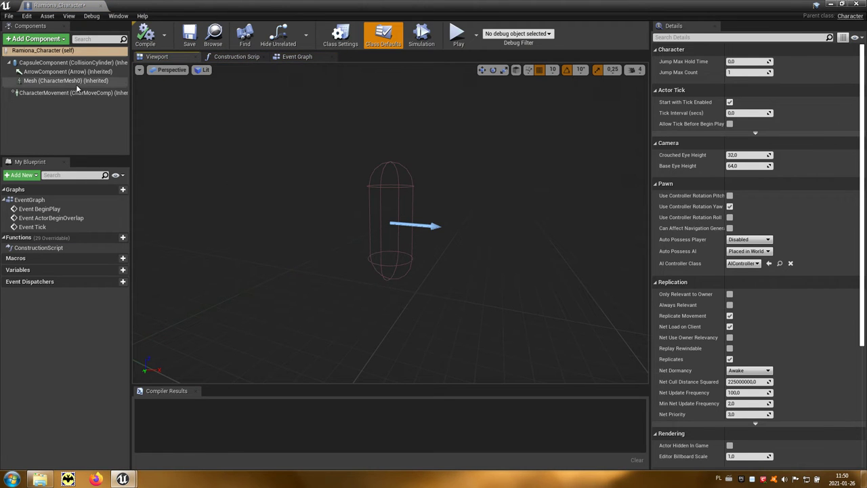
left_click(29, 82)
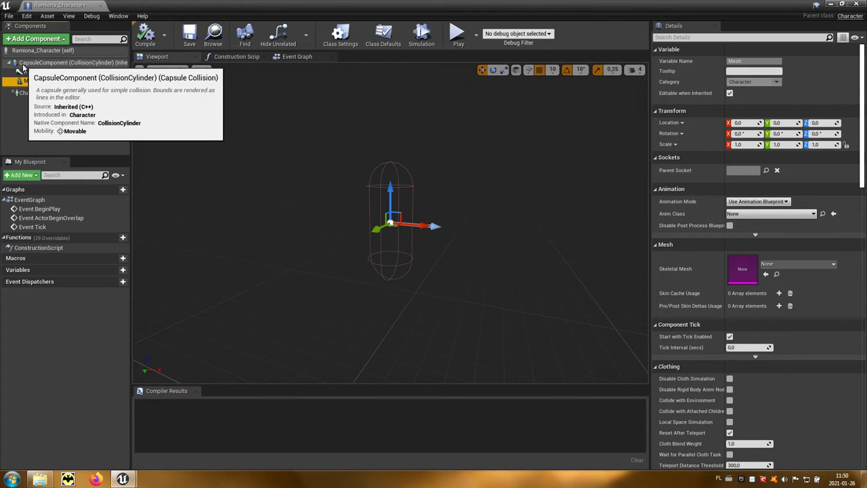
left_click(70, 64)
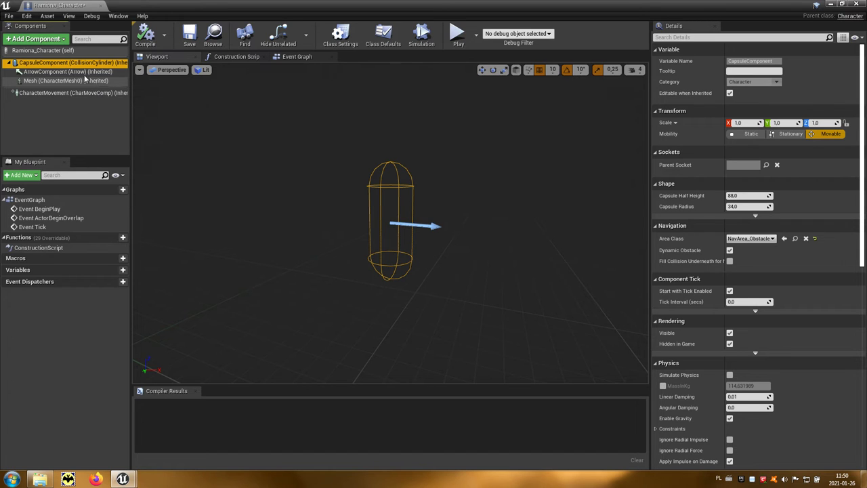
Add a Camera component with its default name and raise it to -30, 0, 50.
left_click(60, 42)
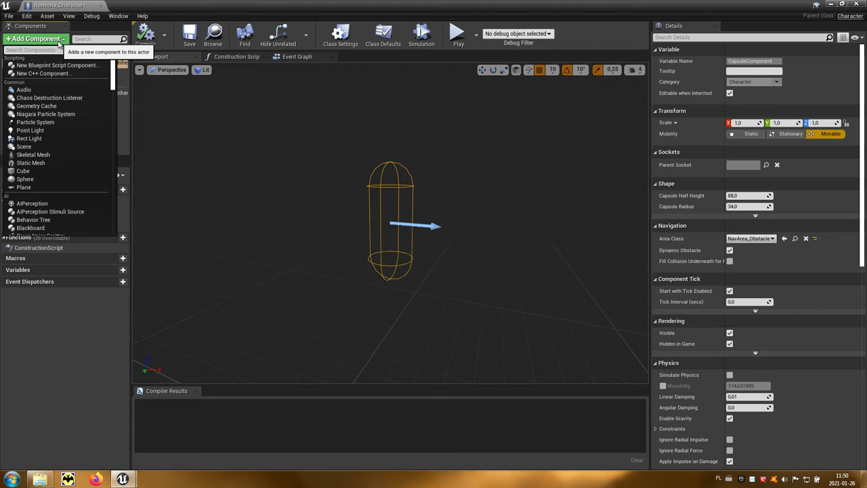
type("cam")
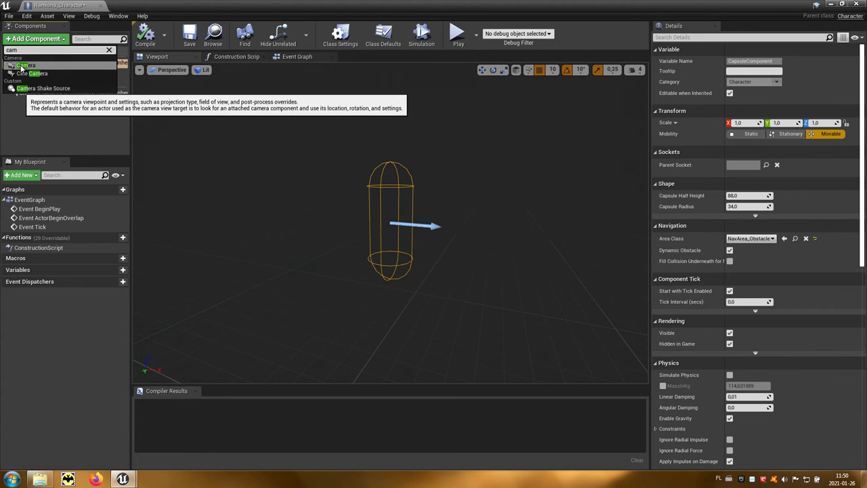
left_click(48, 67)
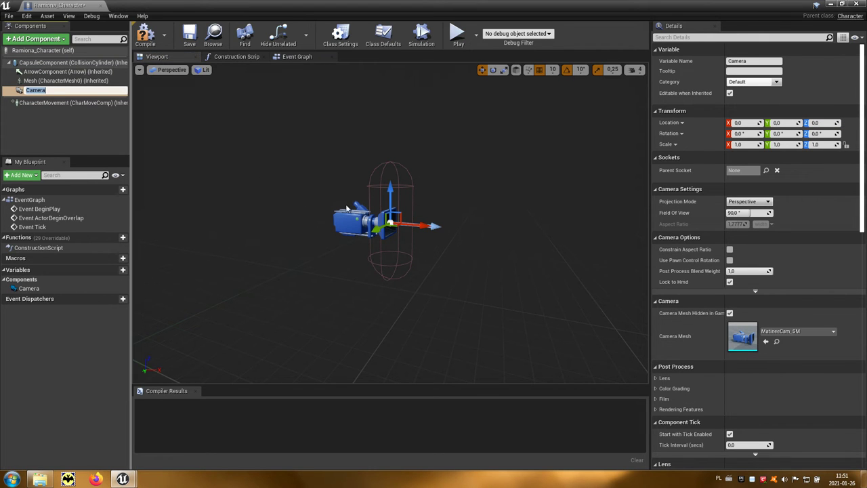
key("Return")
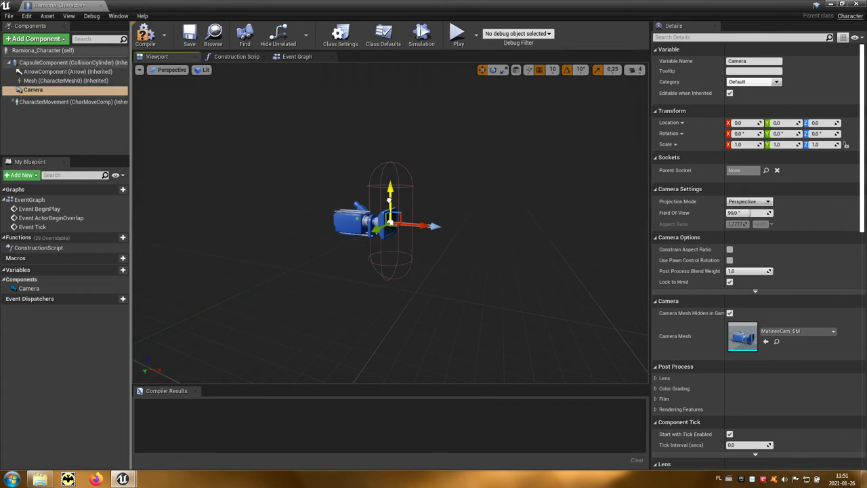
mouse_move(390, 202)
left_mouse_down()
mouse_move(384, 169)
mouse_move(394, 189)
left_mouse_up()
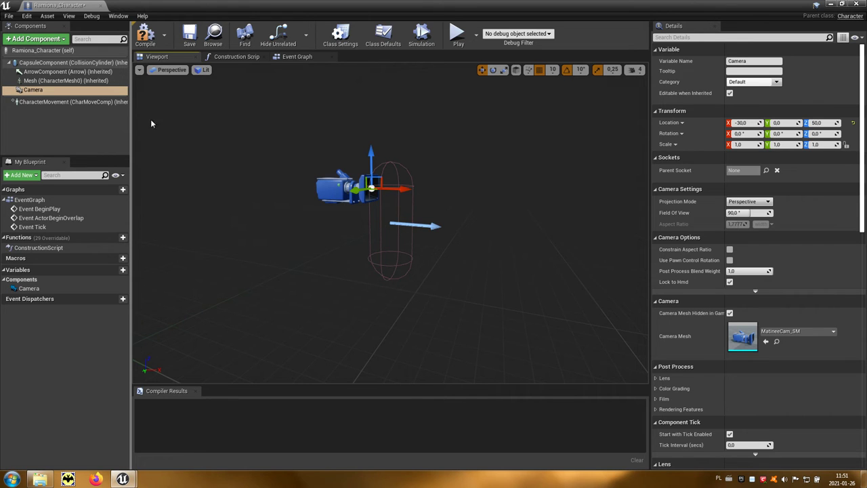
With the Camera selected, add the CH_Ramiona_01 skeletal mesh from the Mesh folder, placed at 30, 0, -50.
left_click(32, 91)
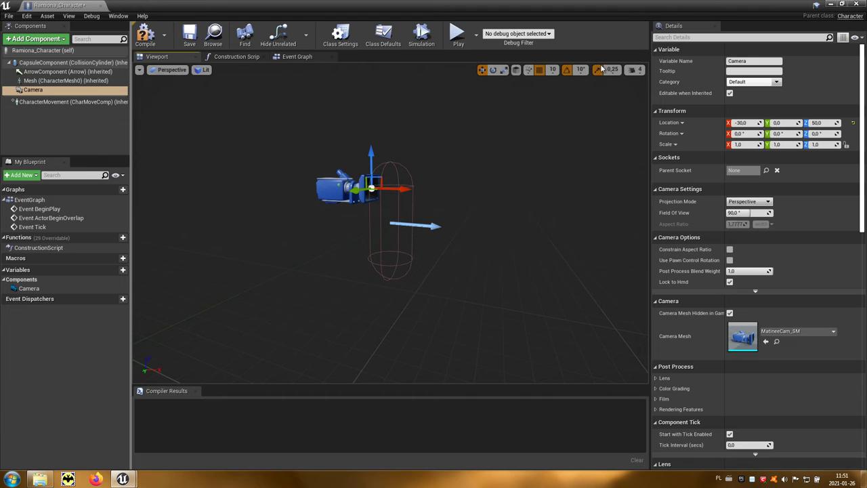
left_click(843, 5)
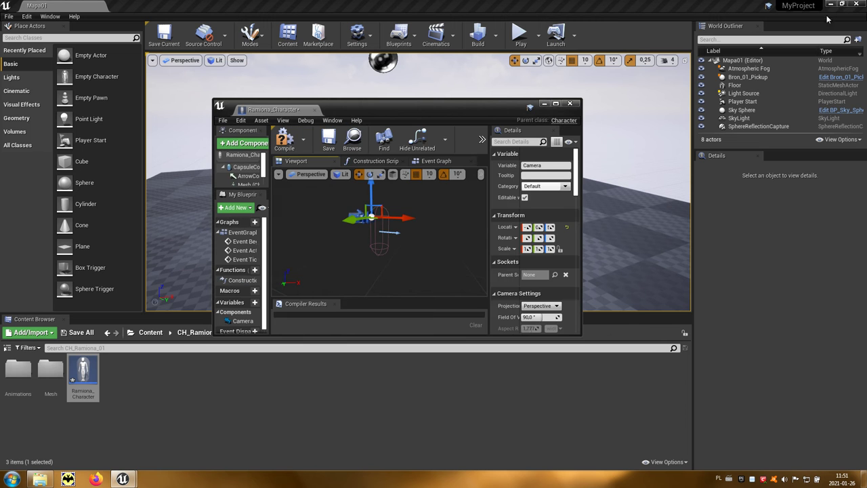
left_click(51, 374)
double_click(51, 374)
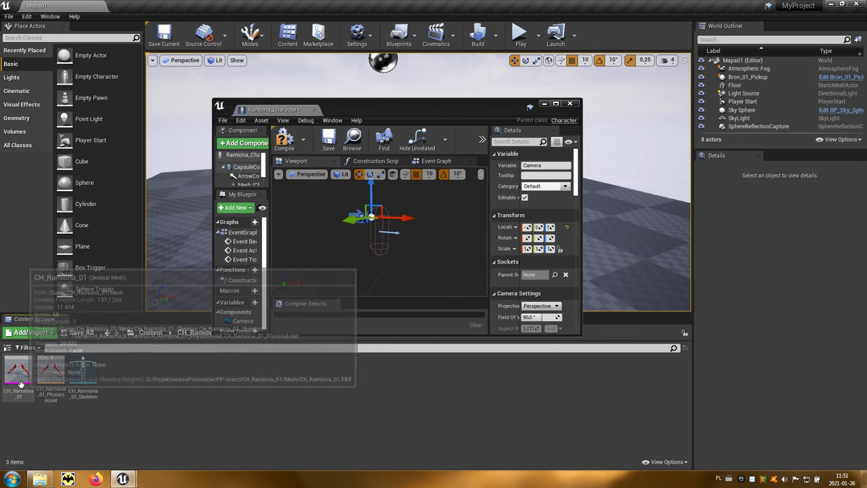
left_click(20, 384)
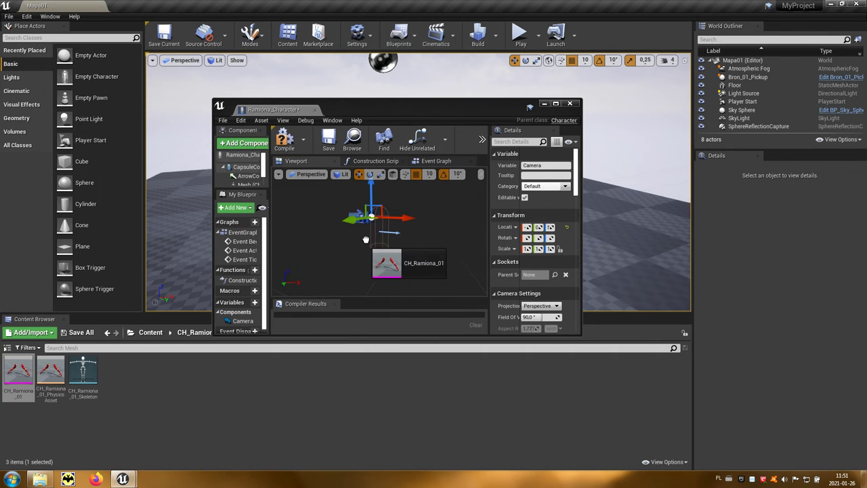
left_click_drag(20, 384, 368, 242)
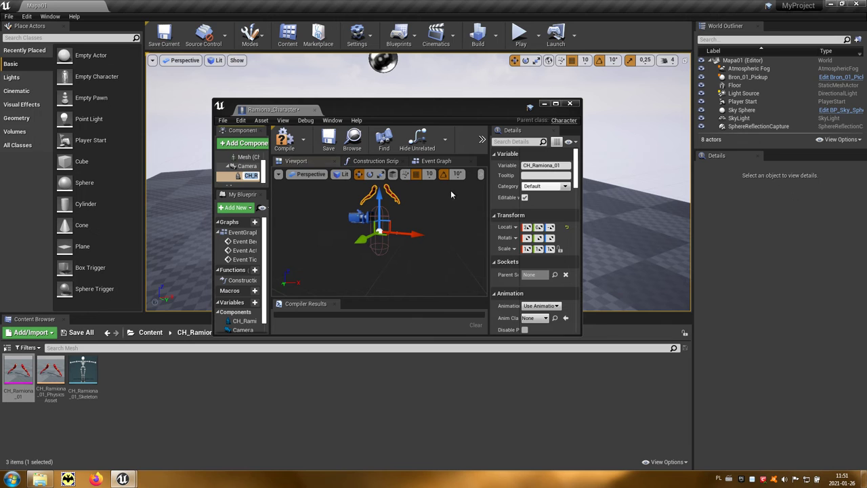
left_click(556, 104)
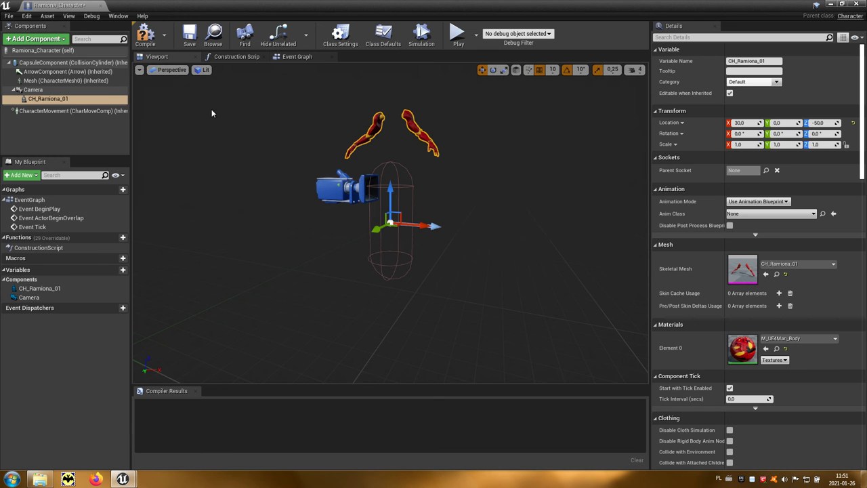
Lower the CH_Ramiona_01 arms component to Z -180 under the camera.
left_click(66, 101)
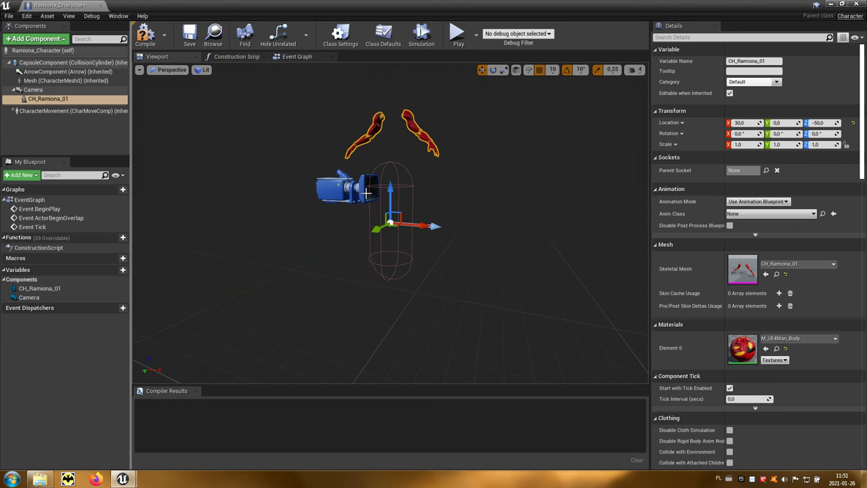
left_click_drag(390, 211, 378, 273)
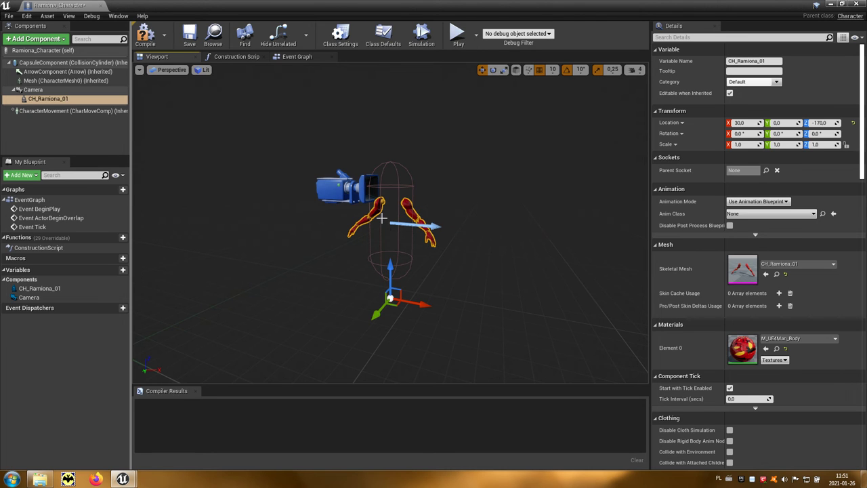
left_click_drag(390, 268, 433, 246)
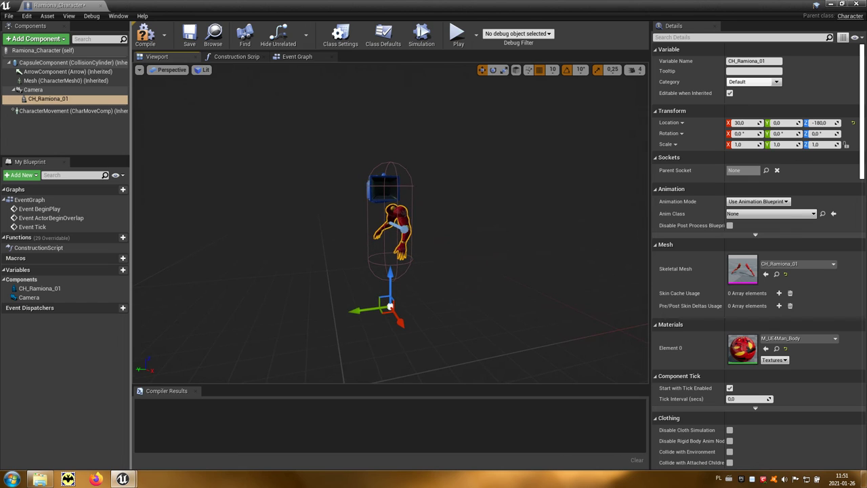
Set the arms' Z rotation (yaw) to -90° and close the Ramiona_Character blueprint.
key("e")
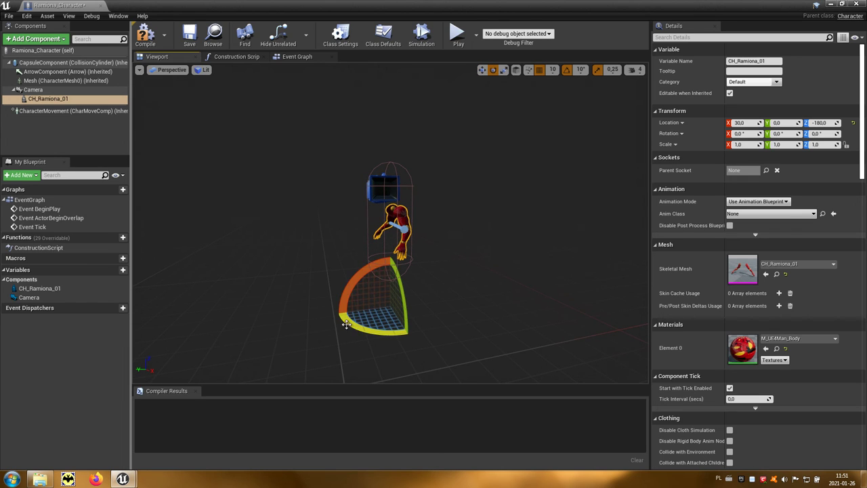
left_click_drag(351, 323, 429, 330)
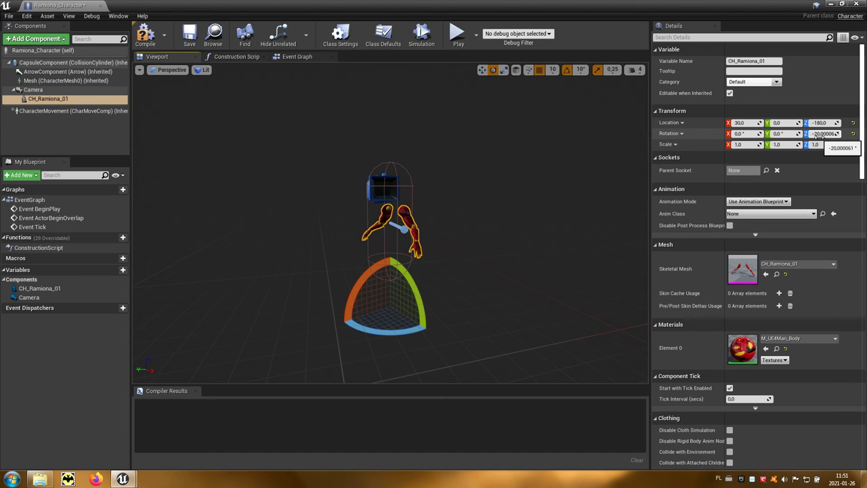
left_click(817, 135)
type("-90")
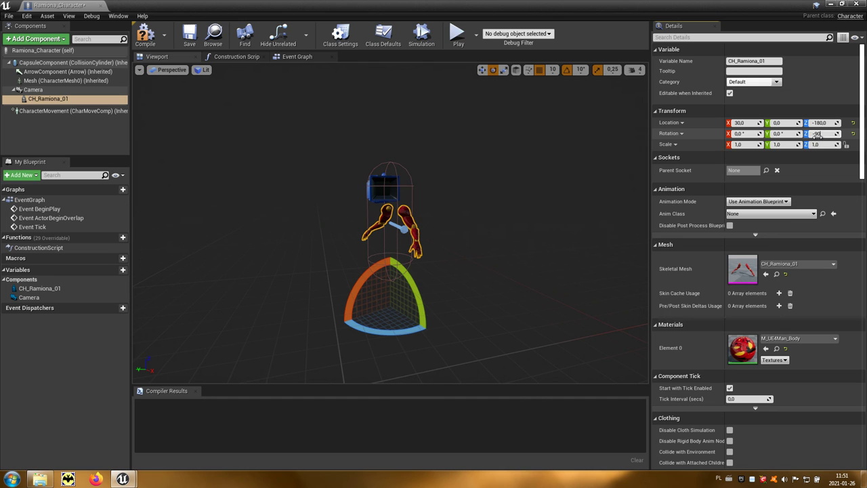
key("Return")
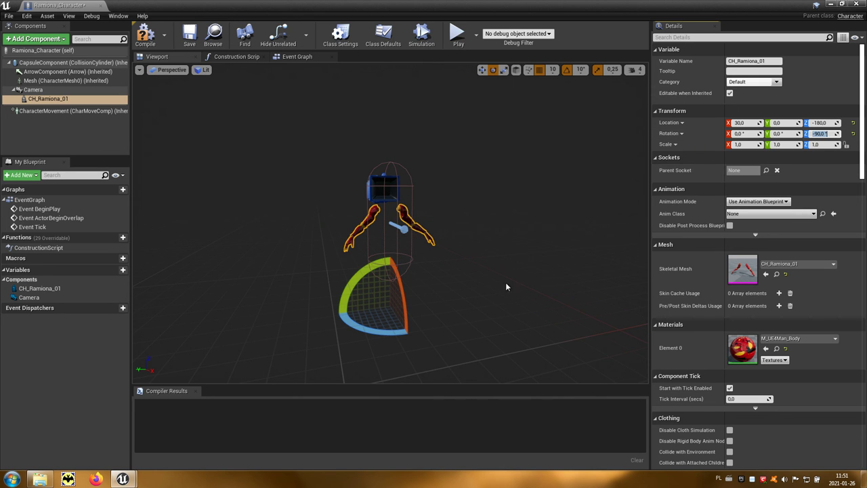
left_click_drag(437, 283, 438, 283, "alt")
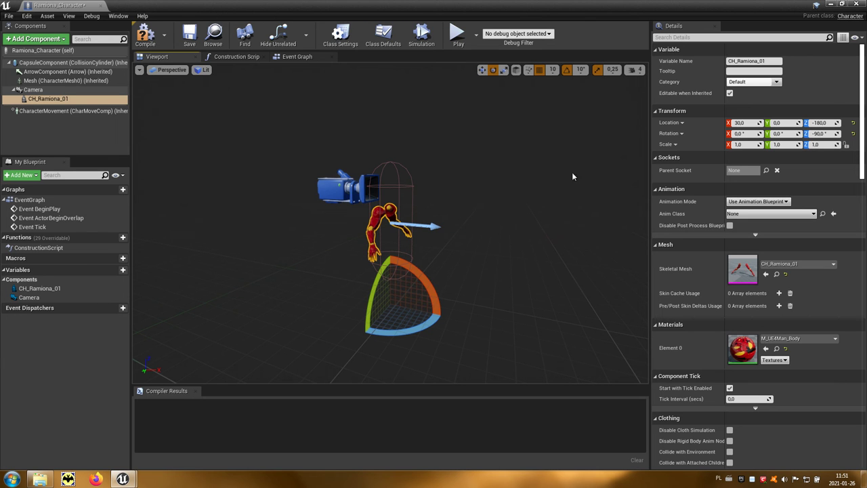
left_click(857, 5)
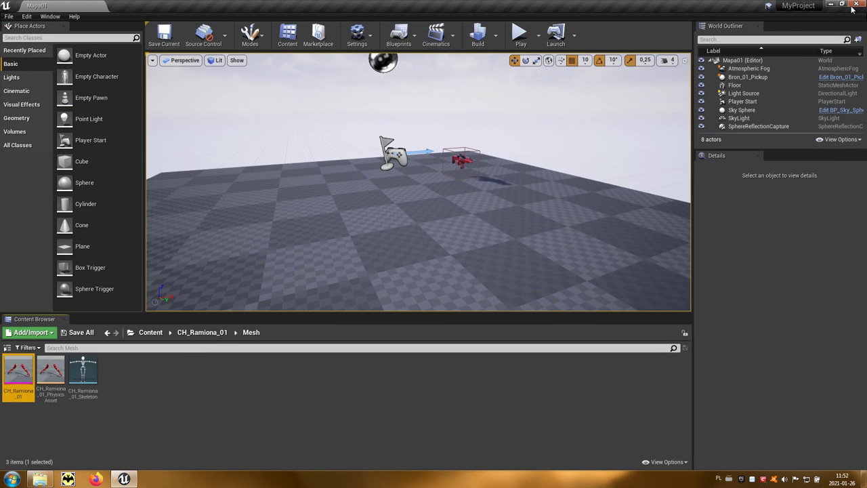
Drop the Ramiona_Character blueprint from the CH_Ramiona_01 folder onto the Mapa01 level floor.
left_click(202, 335)
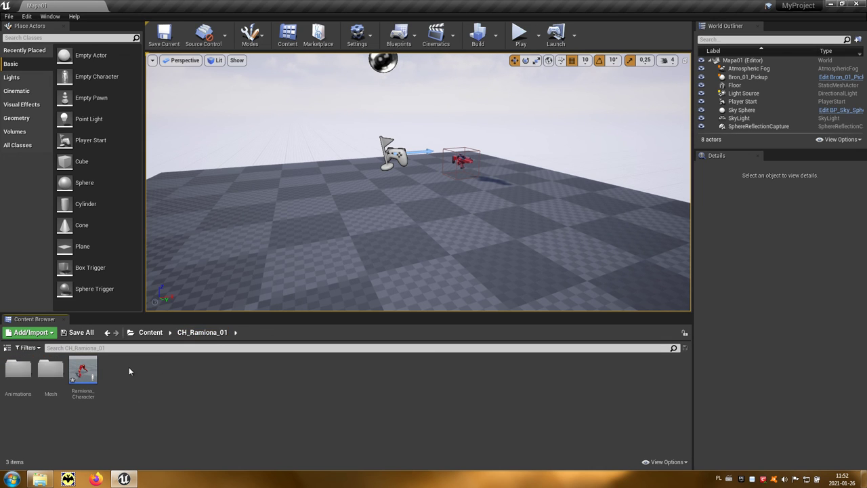
left_click(82, 372)
left_click_drag(83, 372, 318, 241)
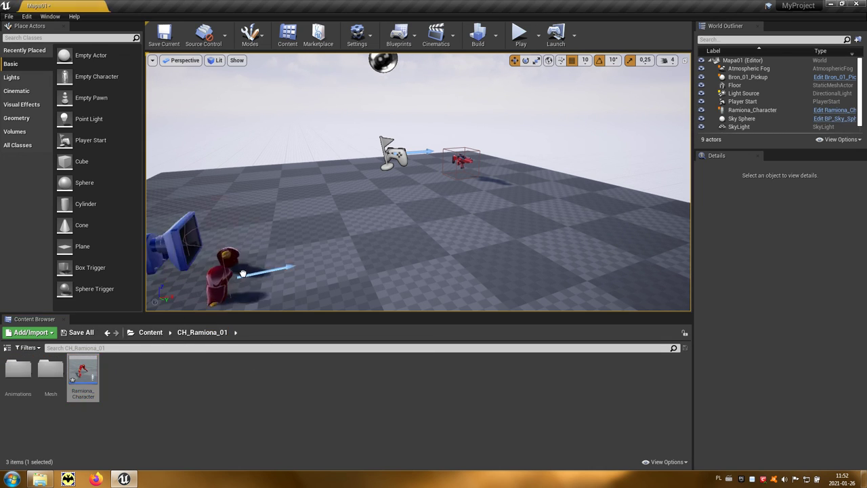